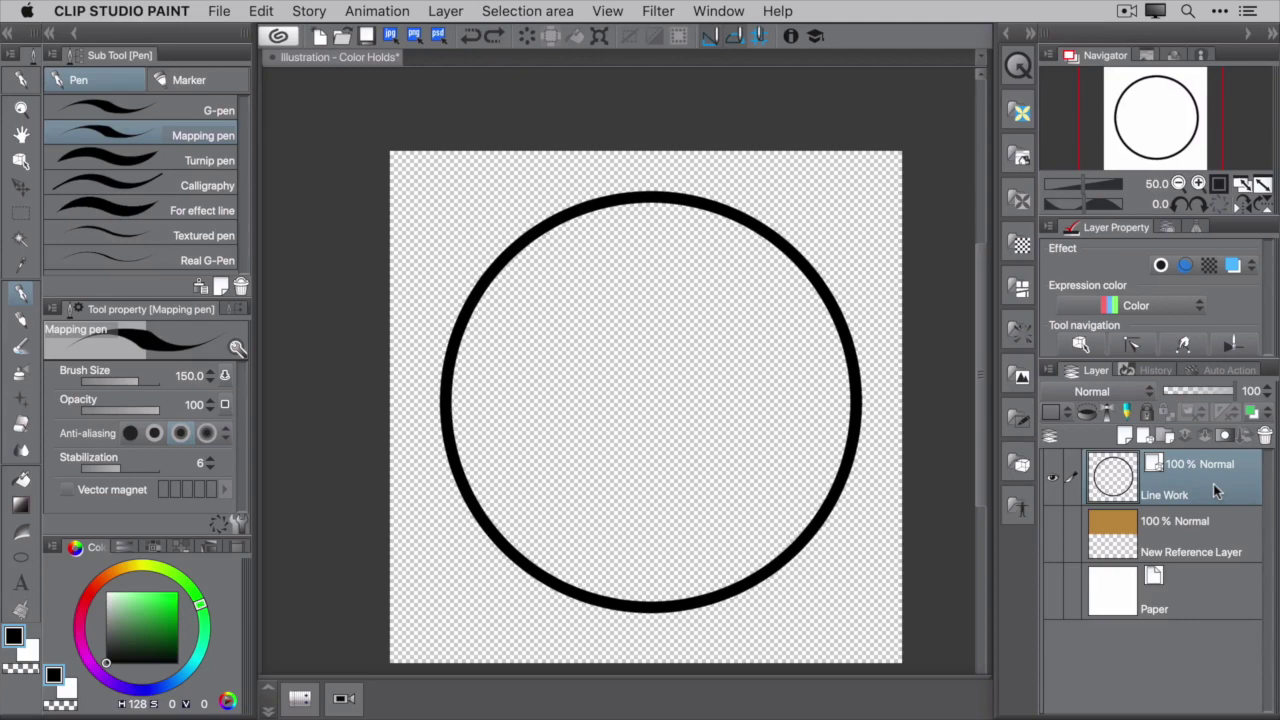
- Duplicate Line Work, rasterize the copy, and hide the original Line Work layer
right_click(1216, 490)
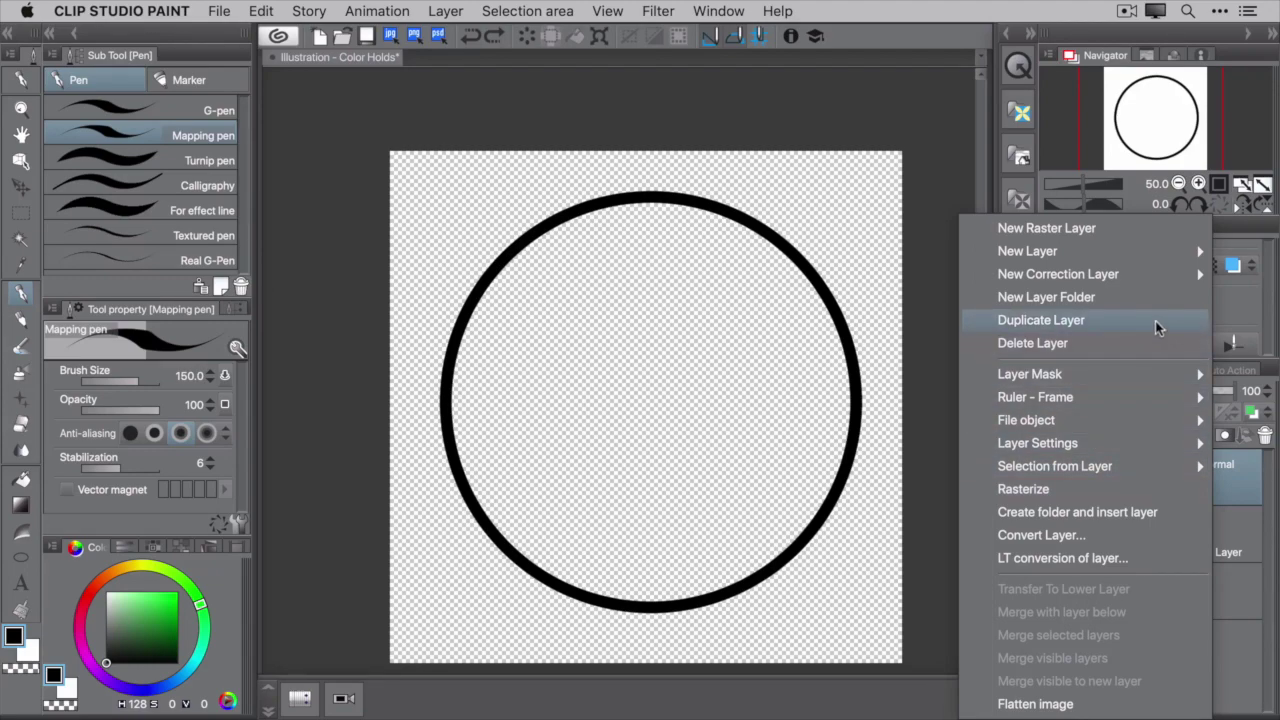
click(1155, 321)
right_click(1190, 482)
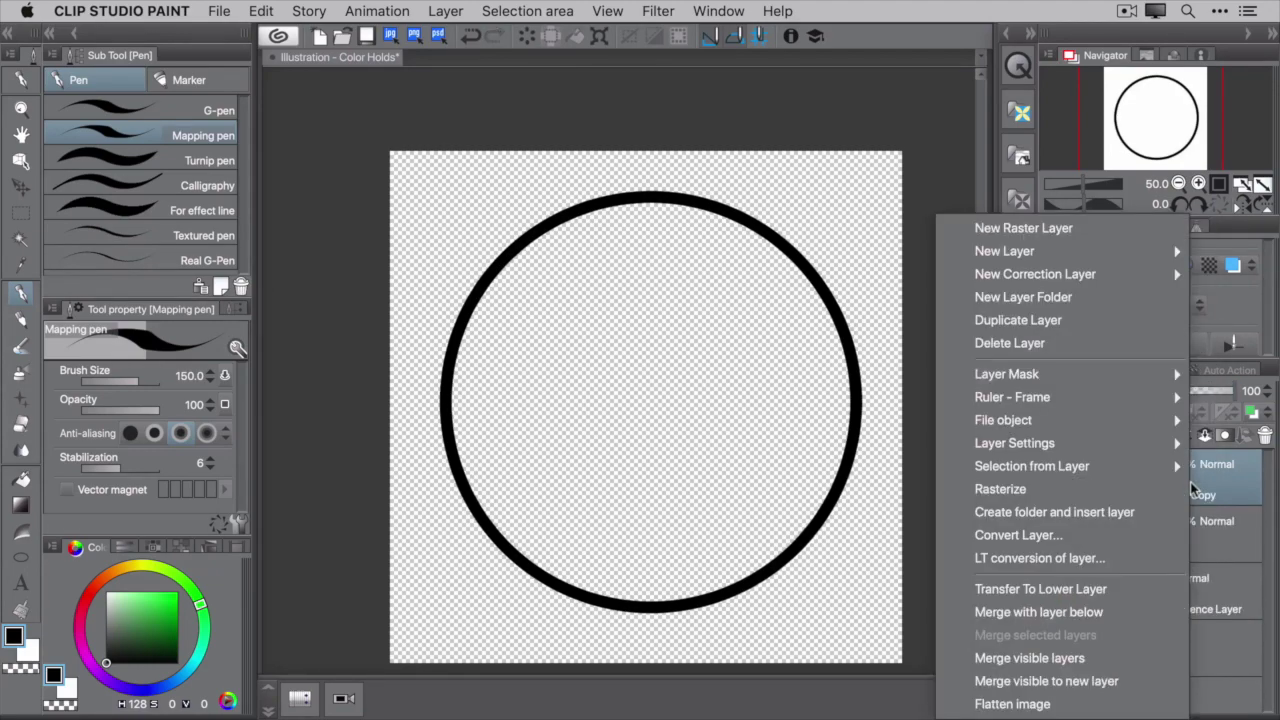
click(1155, 491)
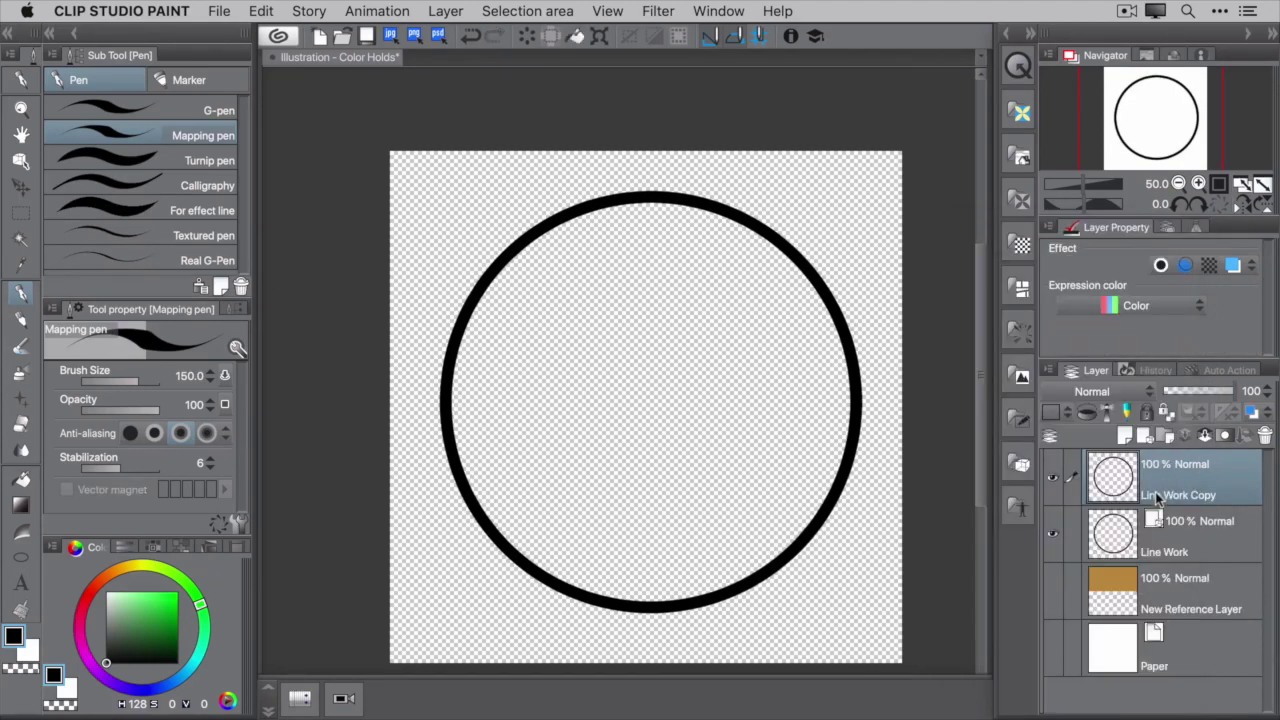
click(1053, 535)
- Lock transparent pixels on Line Work Copy and paint over the circle's left and top arc in green
click(1164, 412)
drag(146, 620, 149, 616)
mouse_move(446, 300)
mouse_down()
mouse_move(439, 411)
mouse_move(514, 289)
mouse_move(503, 275)
mouse_move(561, 238)
mouse_move(446, 288)
mouse_move(556, 287)
mouse_move(701, 215)
mouse_move(771, 198)
mouse_move(797, 207)
mouse_move(783, 285)
mouse_move(843, 272)
mouse_move(839, 308)
mouse_move(860, 306)
mouse_move(857, 420)
mouse_up()
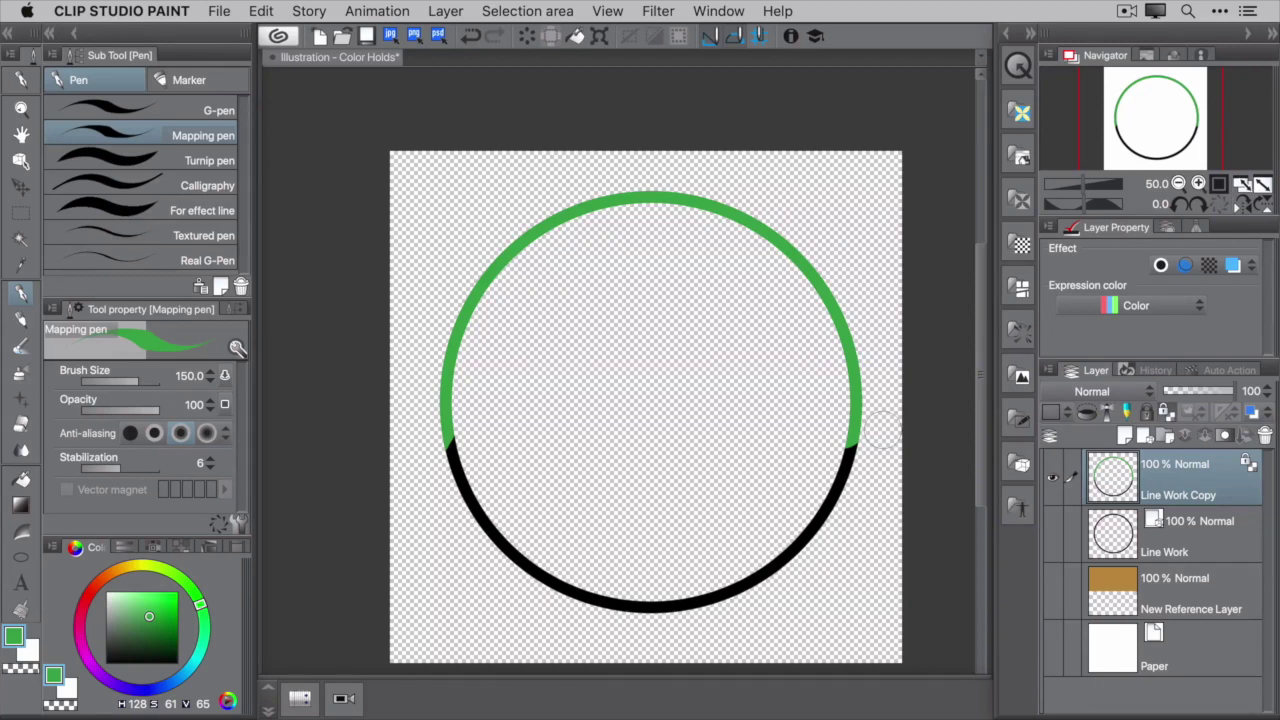
- Hide Line Work Copy, reselect Line Work, and add a clipped layer above it named 'Color Hold'
click(1052, 478)
click(1052, 535)
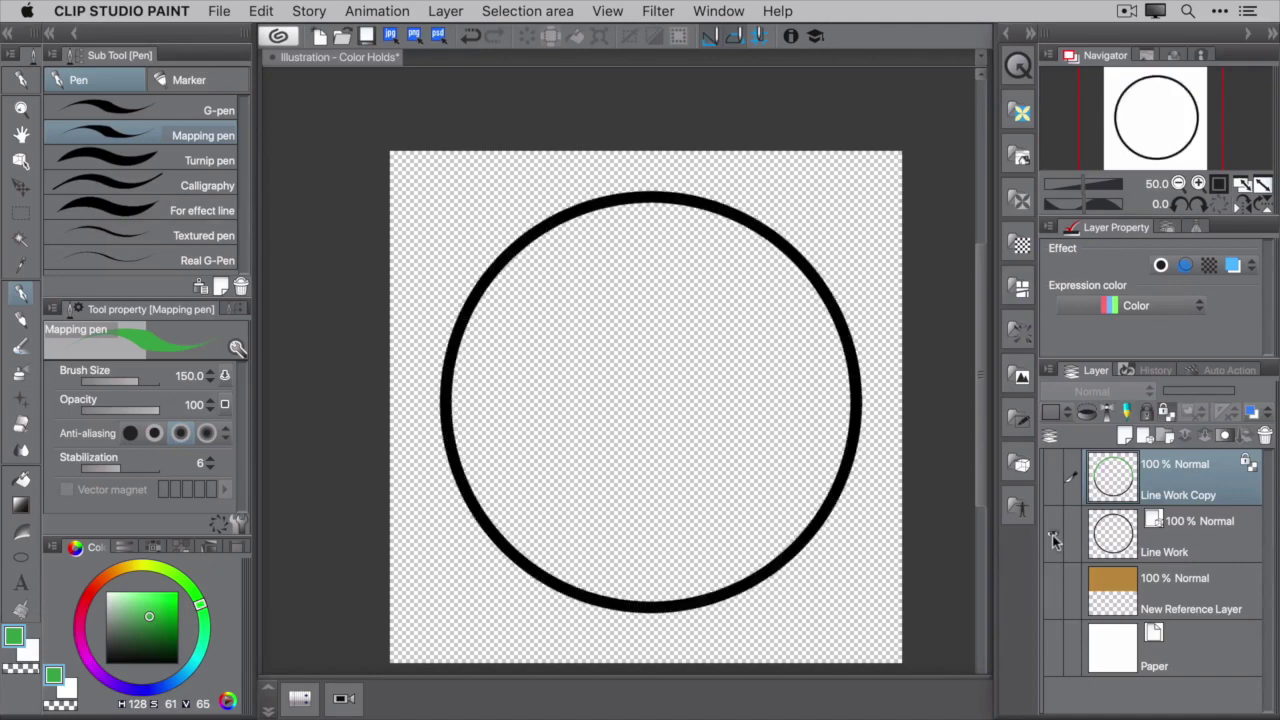
click(1237, 541)
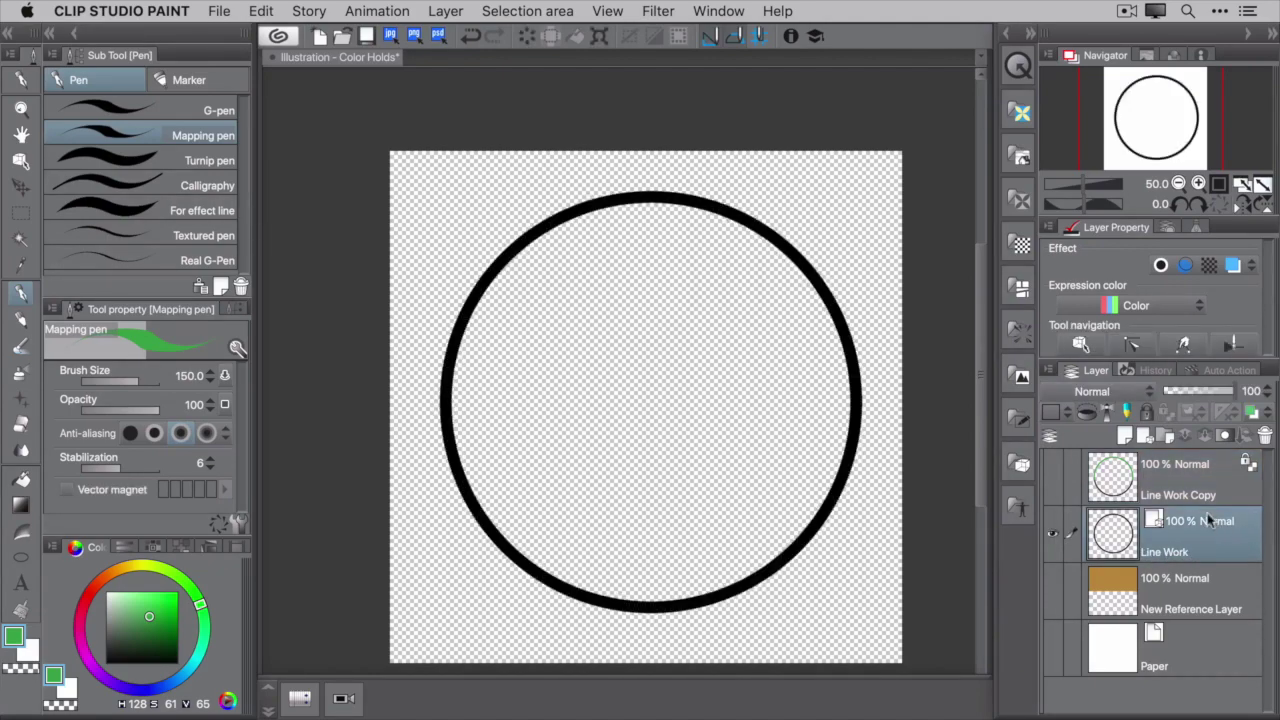
click(1125, 437)
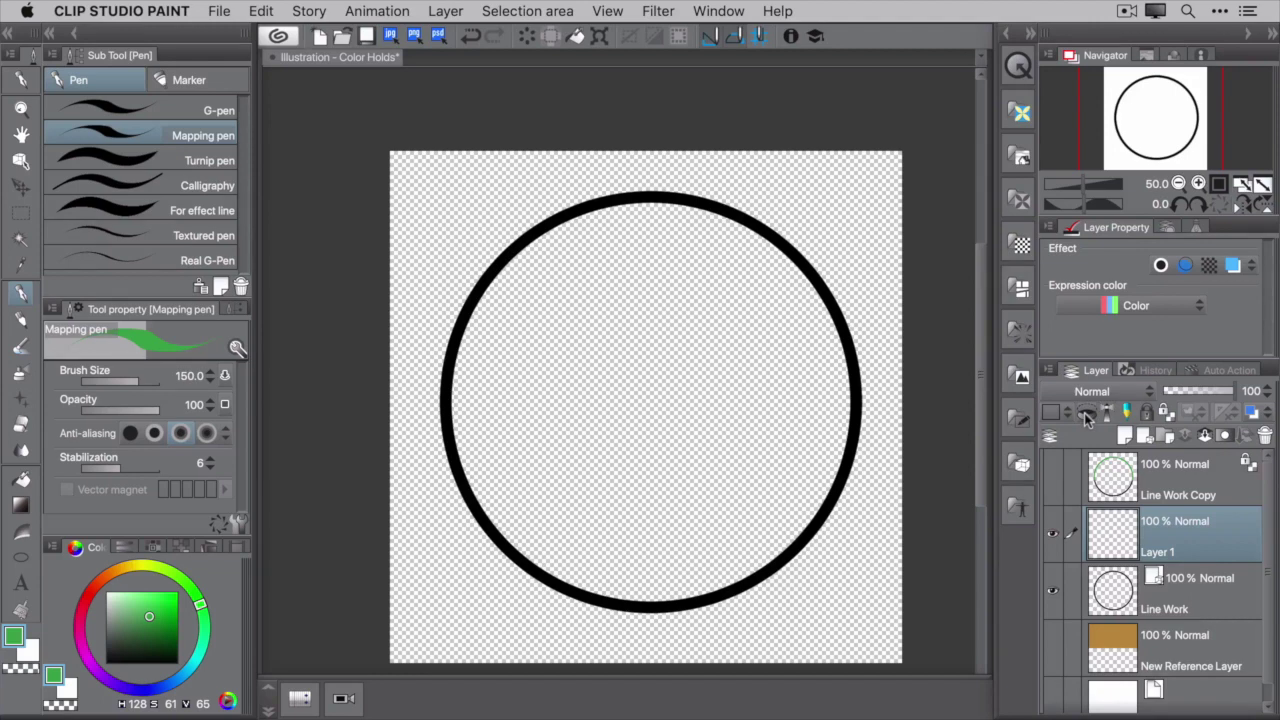
click(1087, 418)
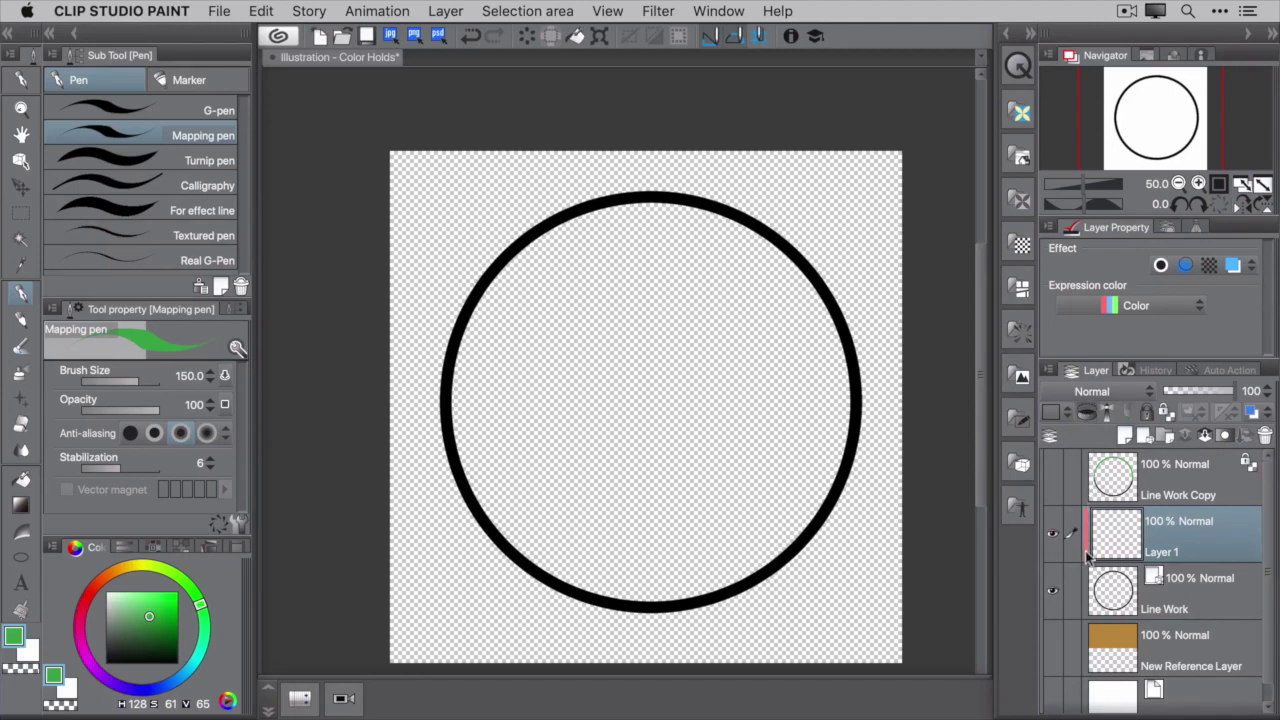
double_click(1166, 550)
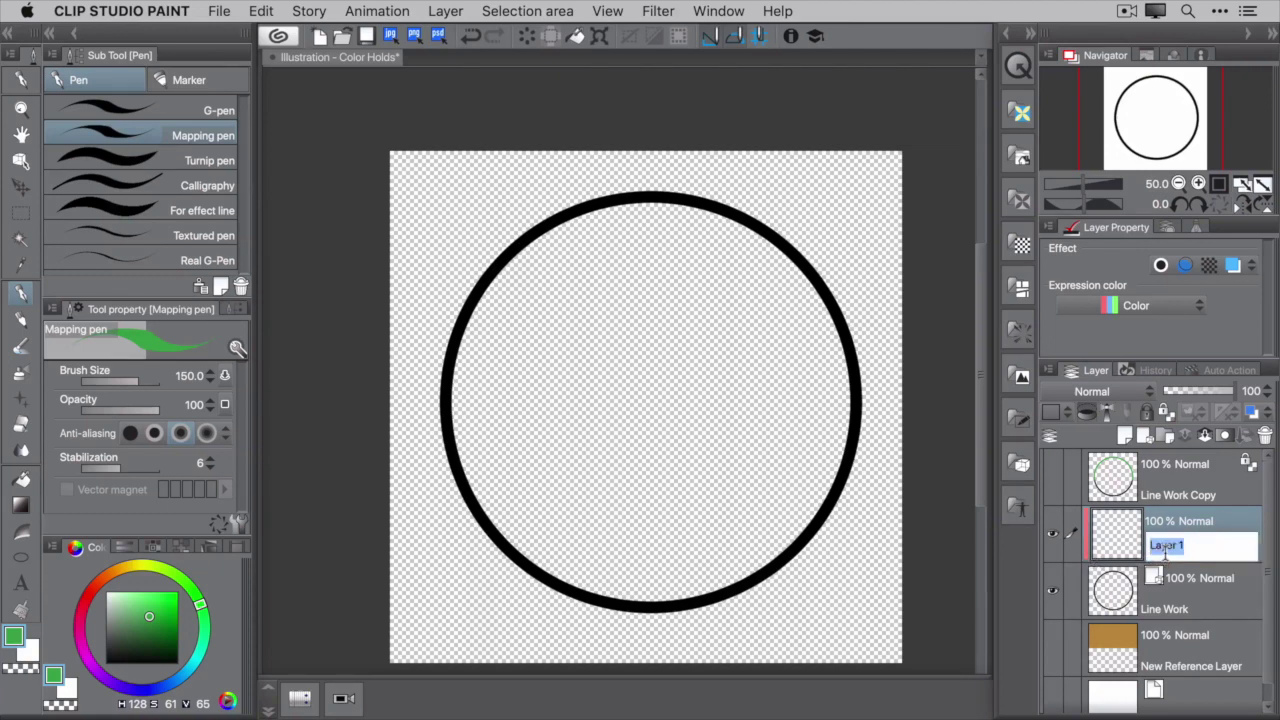
text(Color Hold)
key(Return)
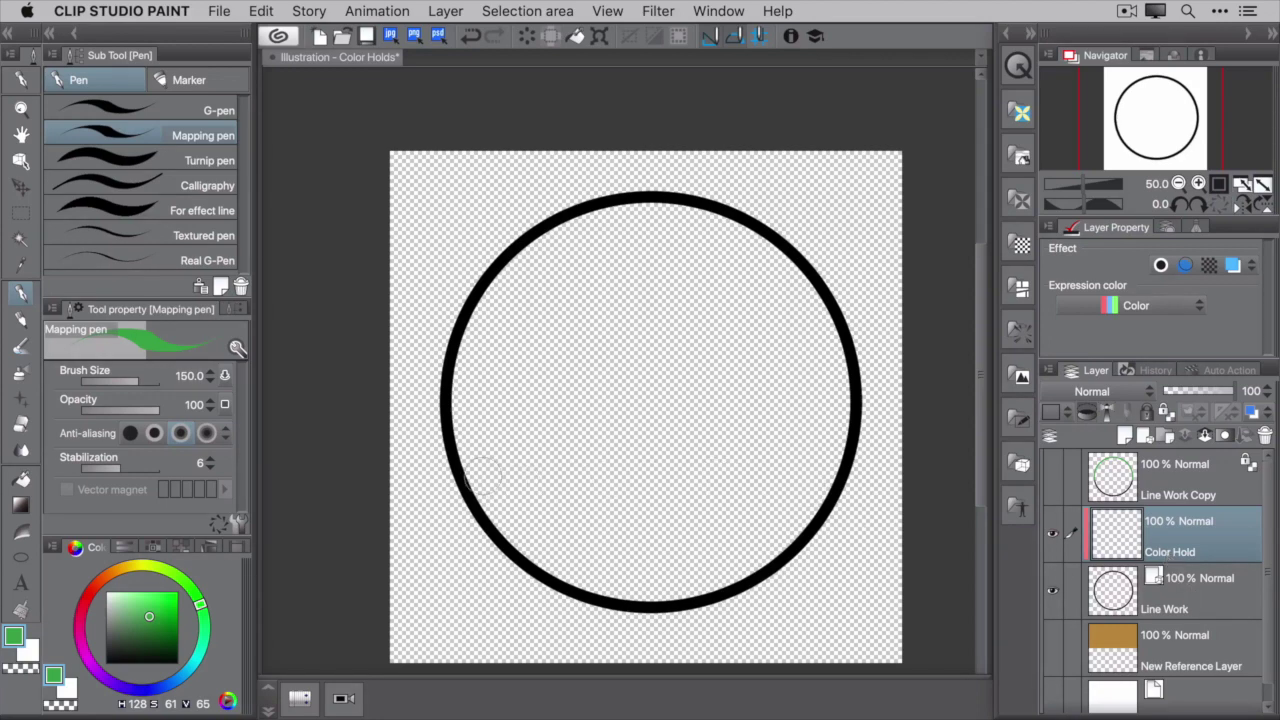
- Paint green along the circle's left and top-right arc on Color Hold, toggling it to compare
mouse_move(452, 456)
mouse_down()
mouse_move(429, 415)
mouse_move(413, 463)
mouse_move(413, 388)
mouse_move(531, 272)
mouse_move(556, 270)
mouse_move(634, 157)
mouse_move(644, 224)
mouse_move(570, 261)
mouse_move(583, 279)
mouse_move(732, 243)
mouse_move(800, 177)
mouse_up()
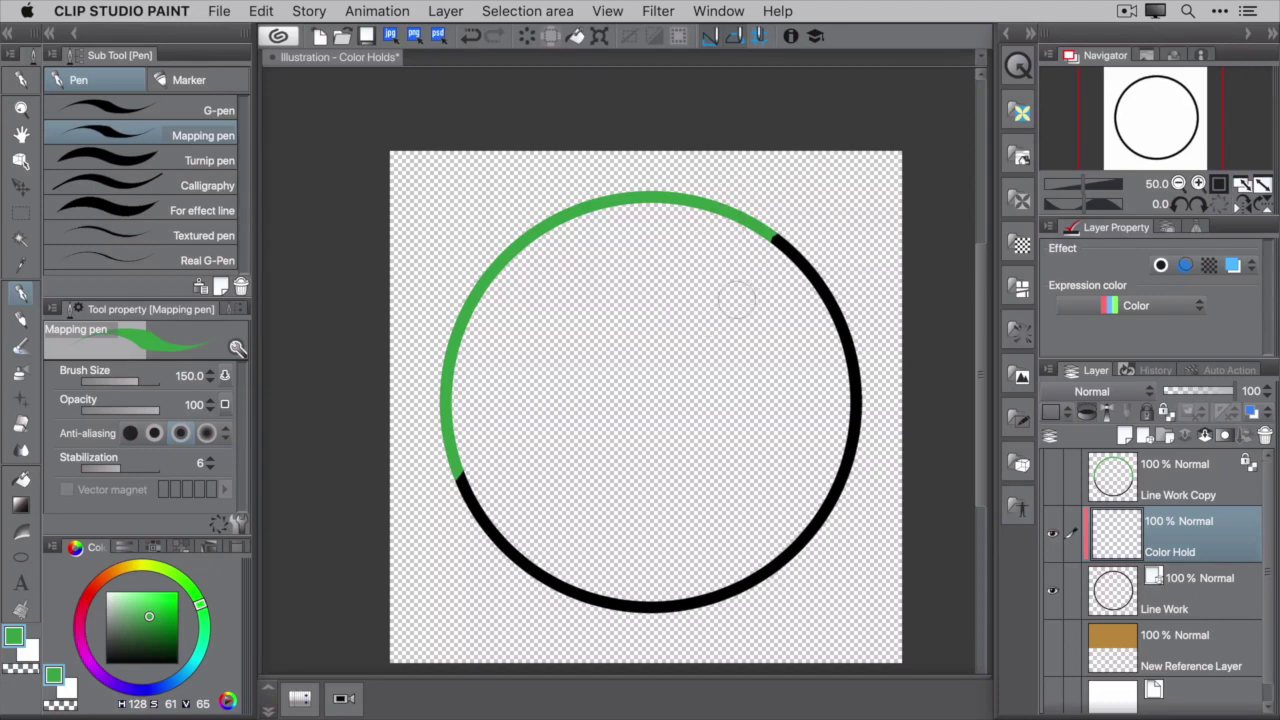
mouse_move(734, 294)
mouse_down()
mouse_move(768, 253)
mouse_move(834, 280)
mouse_move(873, 276)
mouse_move(855, 464)
mouse_up()
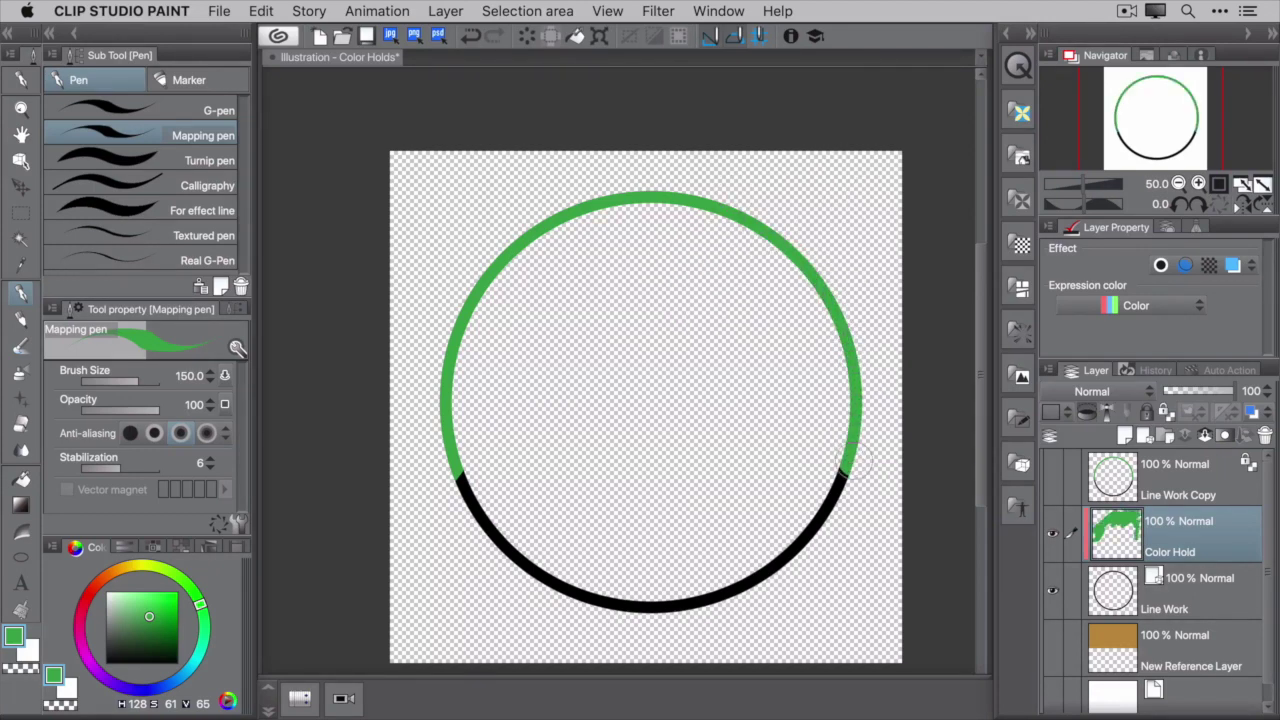
click(1052, 534)
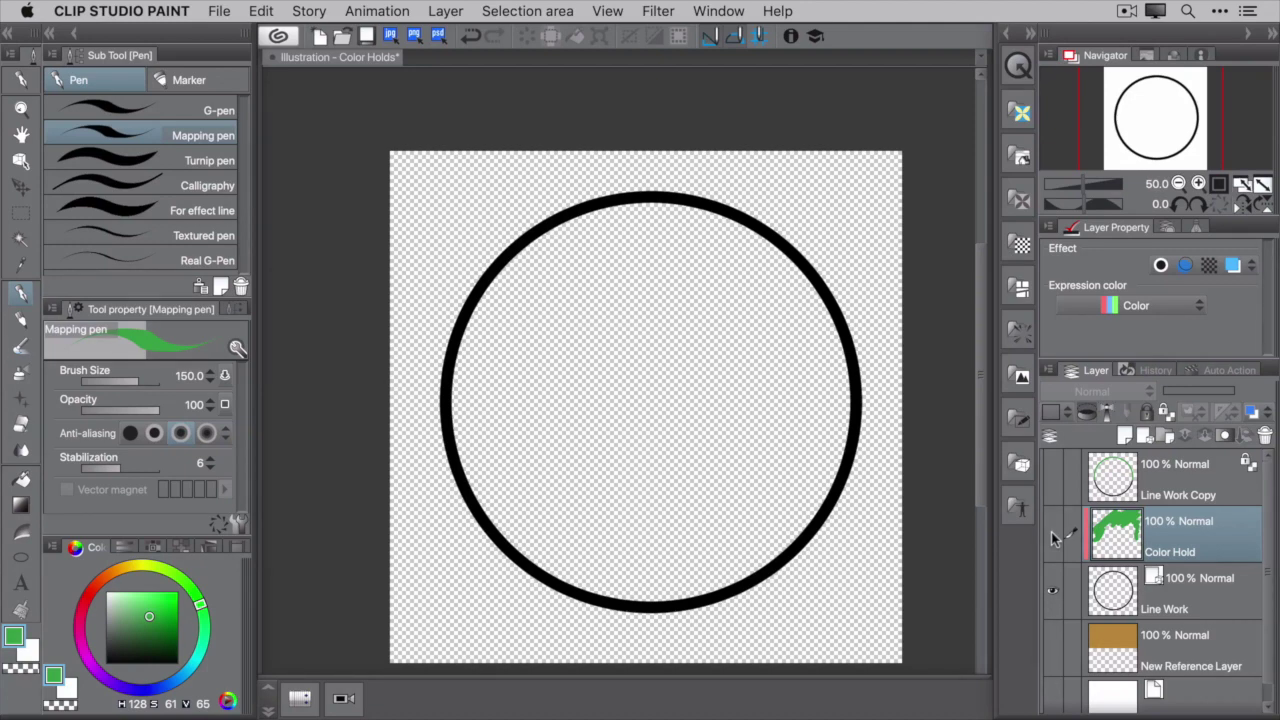
click(1052, 534)
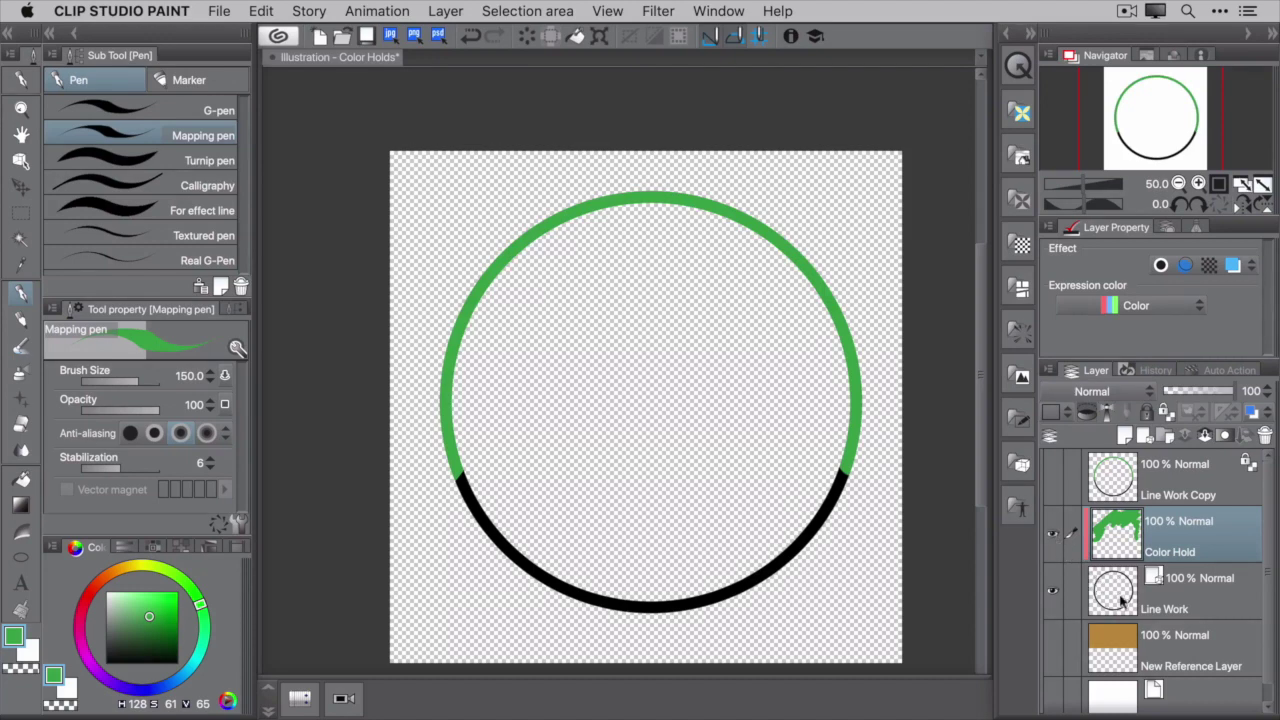
- Move New Reference Layer above Line Work, keep it hidden, and reselect Line Work
drag(1196, 642, 1186, 560)
click(1054, 595)
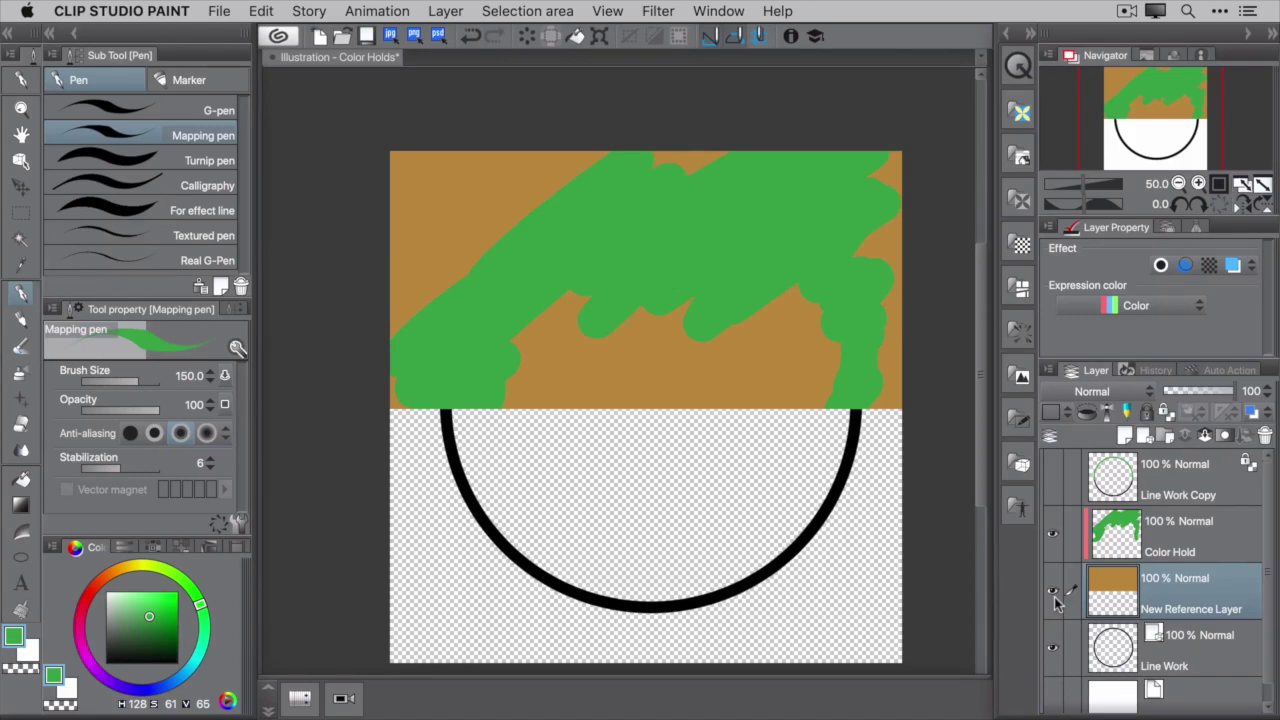
click(1054, 597)
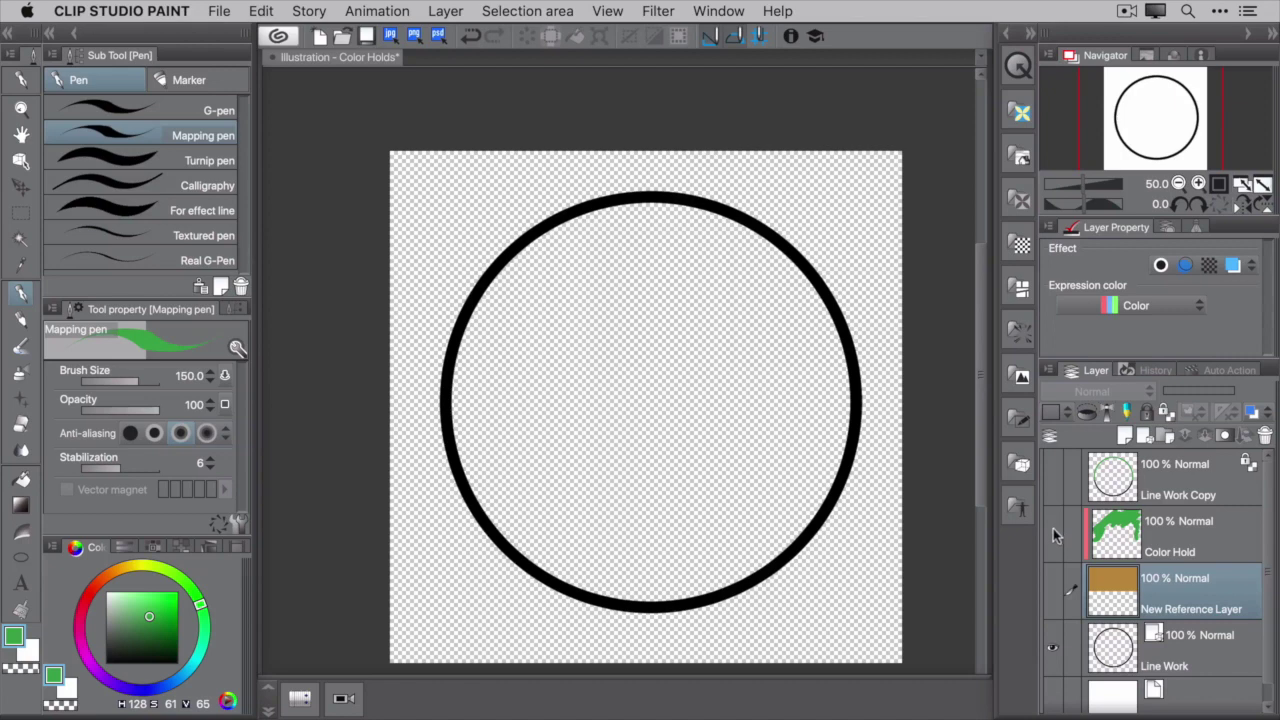
click(1235, 662)
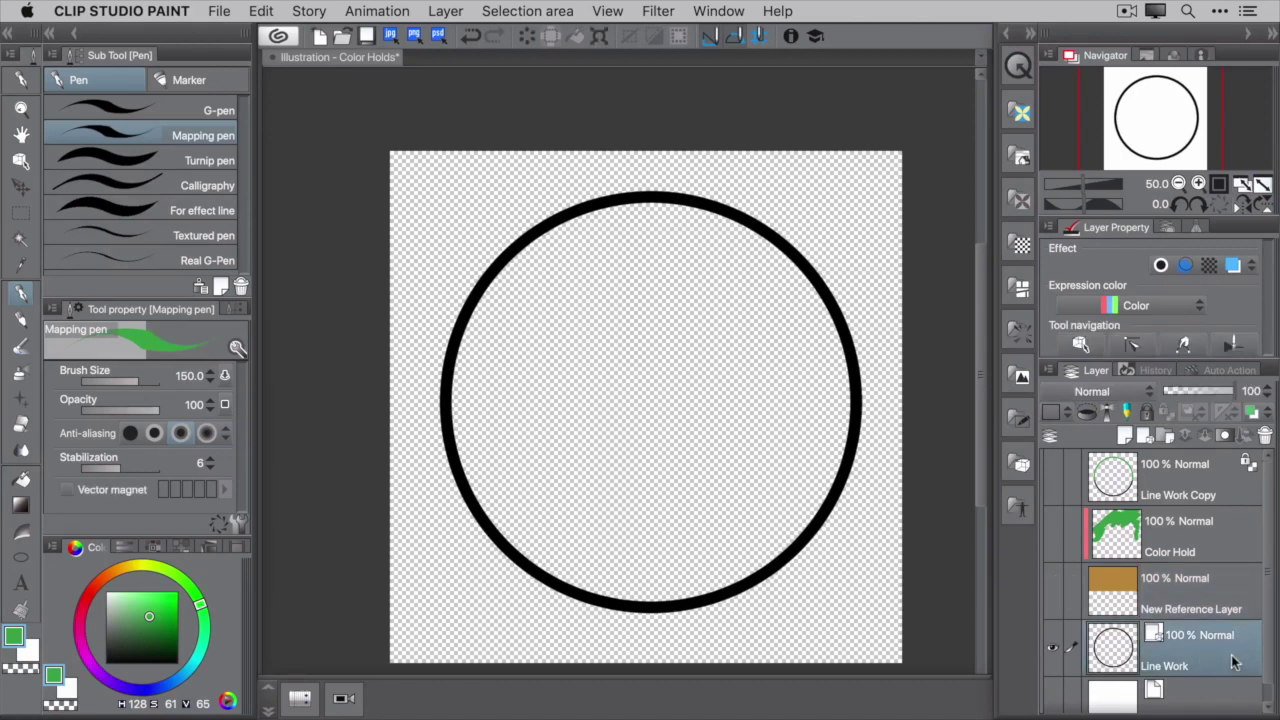
- Enable Line Work's layer colour effect and set it to light blue (7495CA)
click(1233, 266)
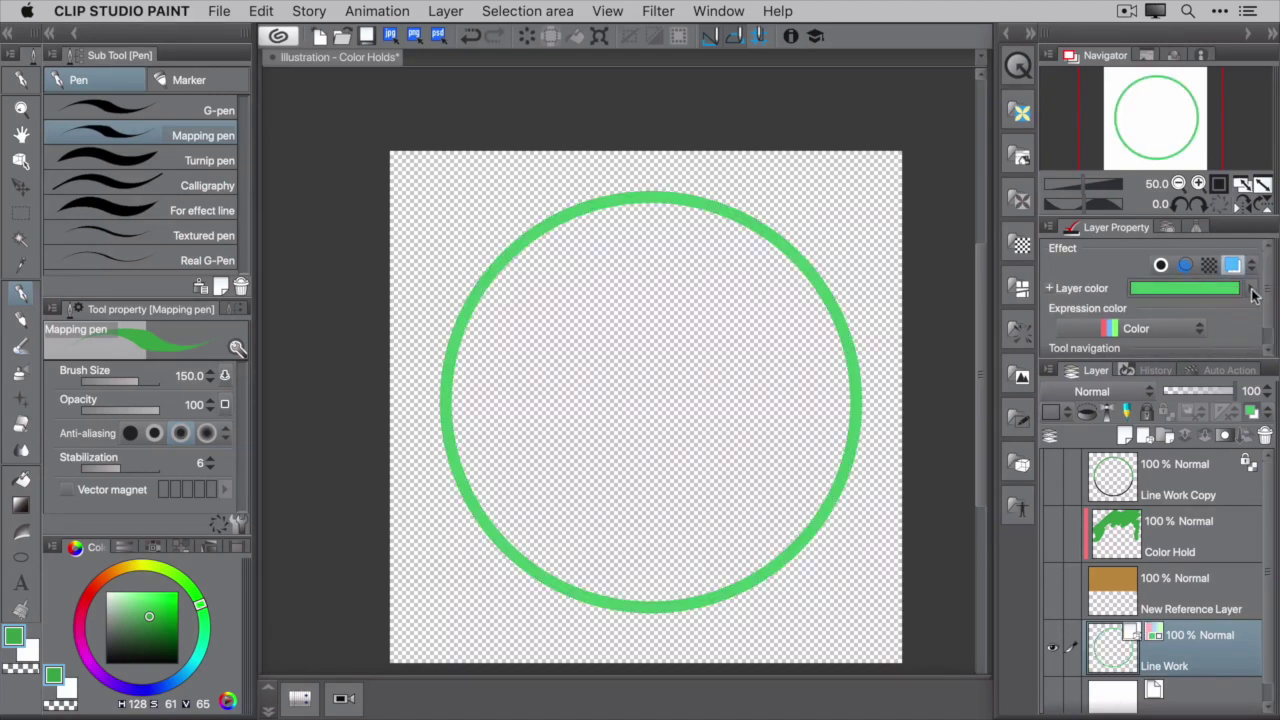
click(1240, 289)
drag(549, 457, 508, 393)
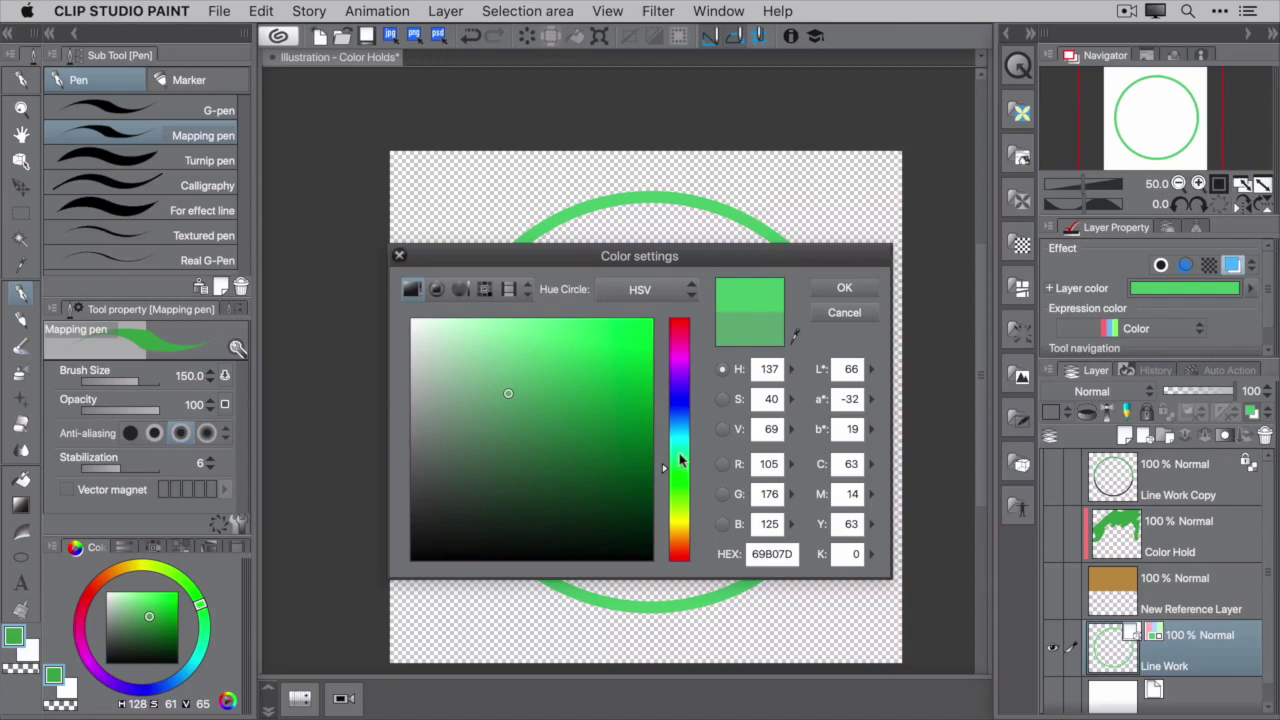
drag(677, 468, 677, 415)
drag(603, 391, 504, 359)
click(836, 291)
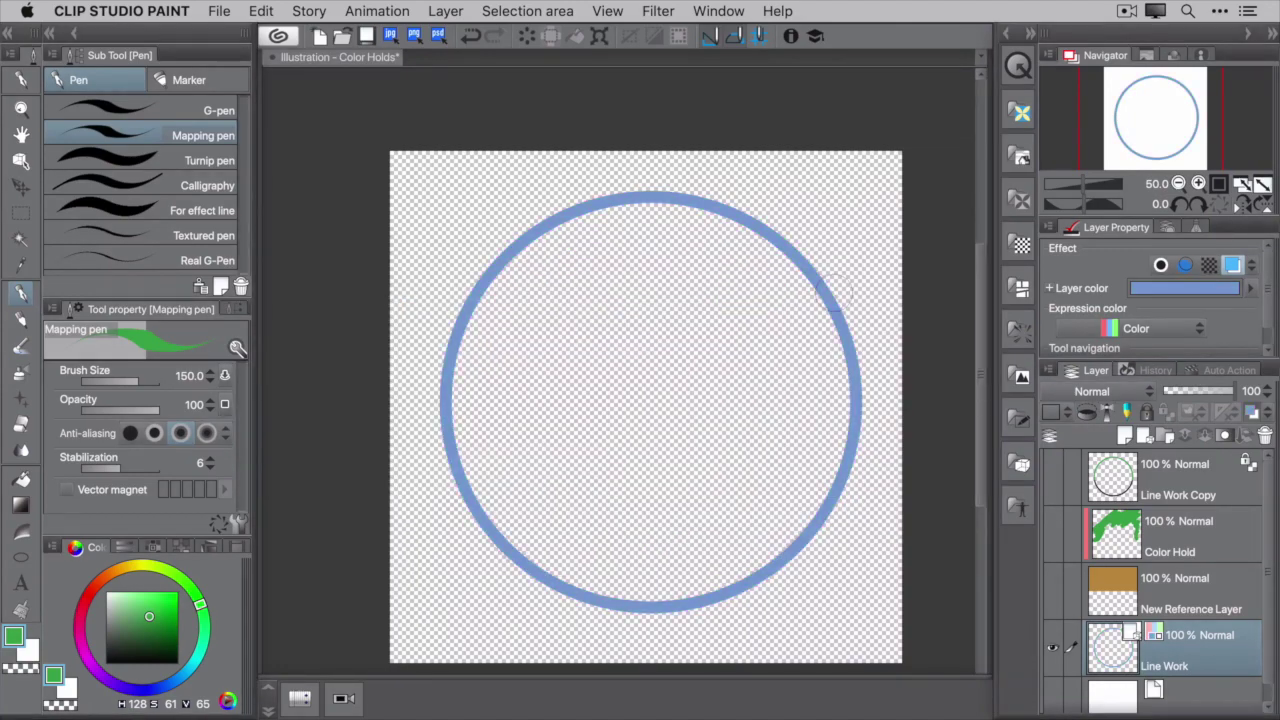